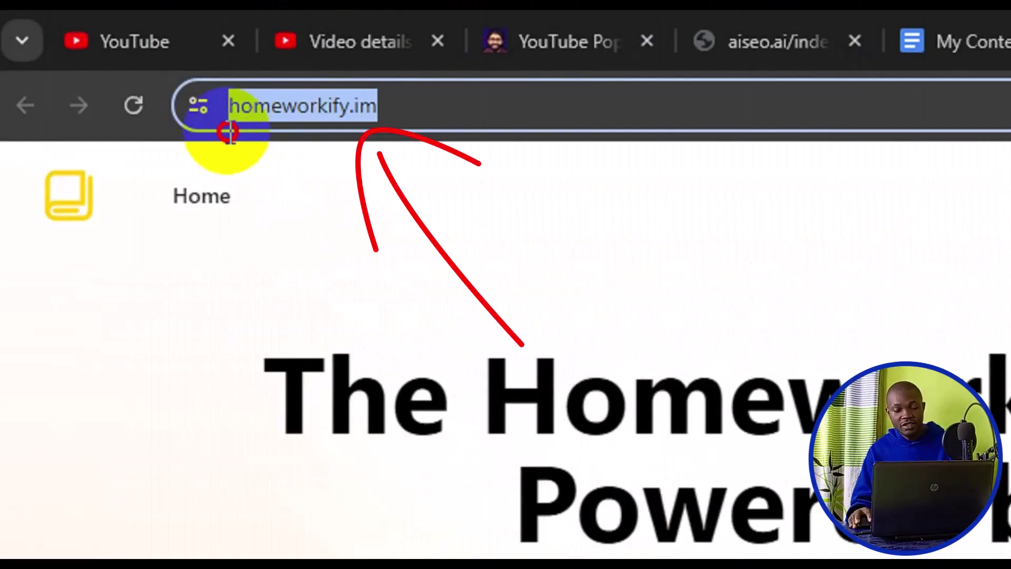
Scroll down to Homeworkify's question box and place the cursor in it.
{"action": "left_click_drag", "start_coordinate": [234, 138], "coordinate": [153, 136]}
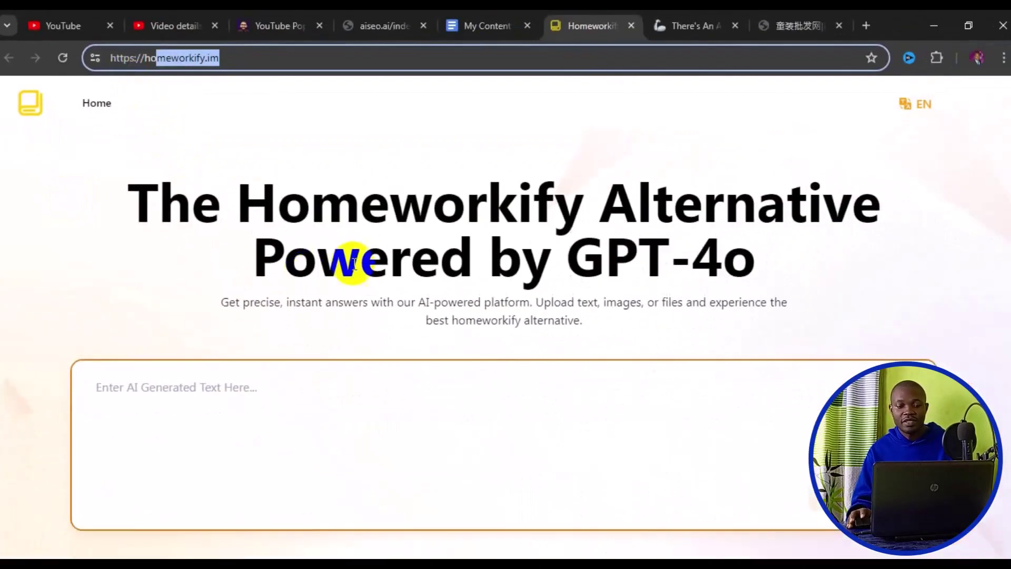
{"action": "scroll", "coordinate": [361, 255], "scroll_direction": "down", "scroll_amount": 2}
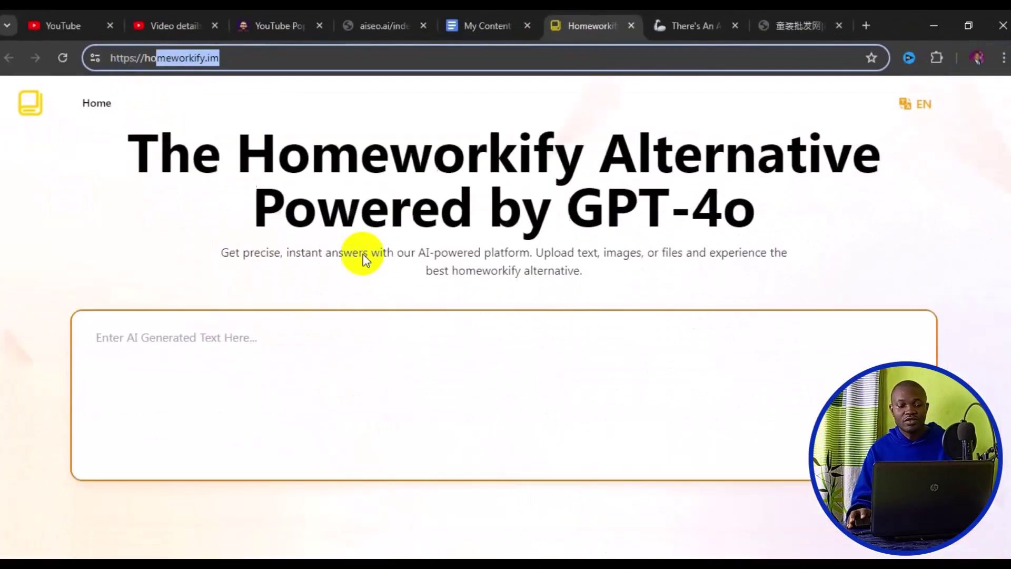
{"action": "scroll", "coordinate": [451, 246], "scroll_direction": "up", "scroll_amount": 2}
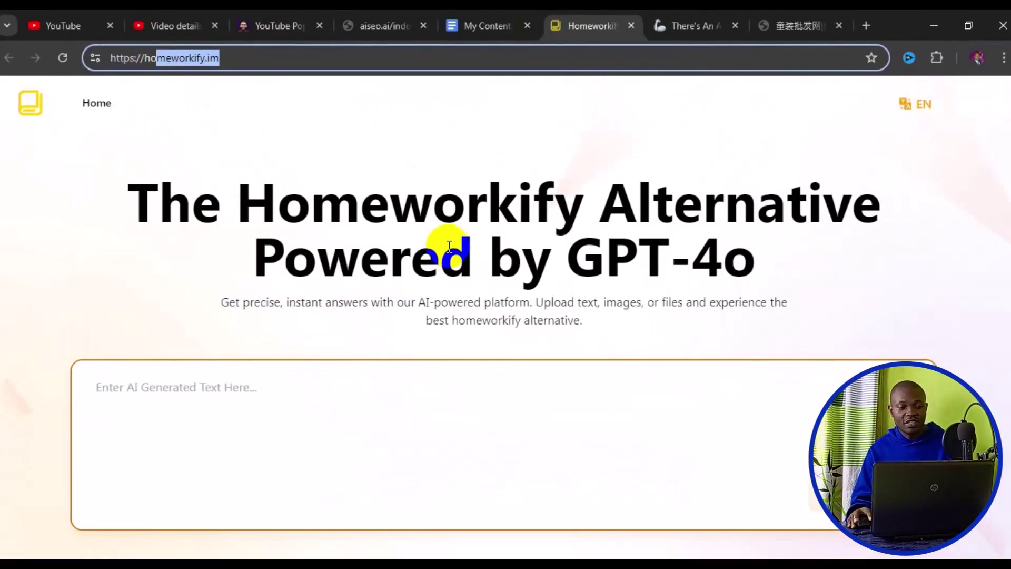
{"action": "scroll", "coordinate": [445, 248], "scroll_direction": "down", "scroll_amount": 3}
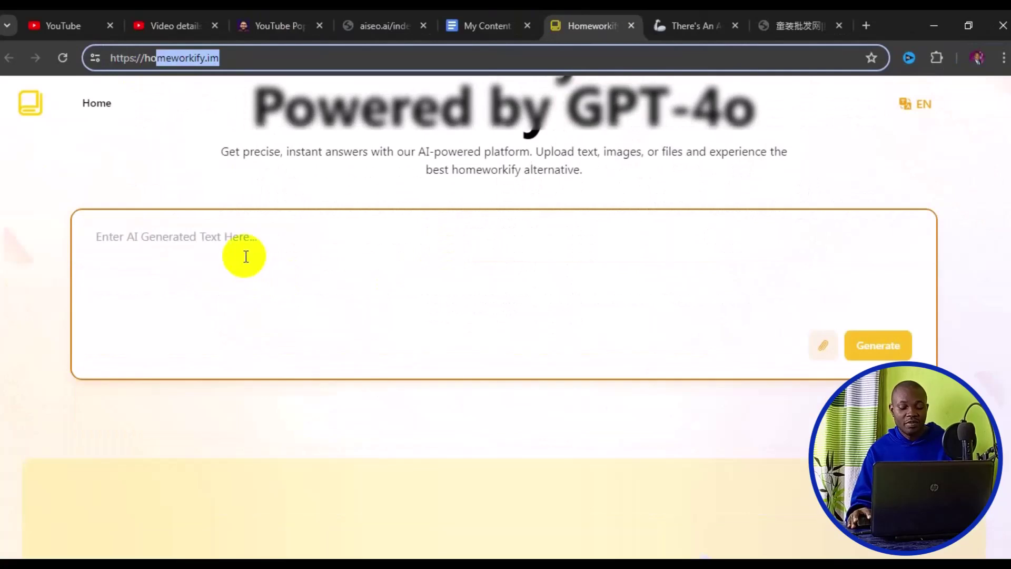
{"action": "left_click", "coordinate": [243, 247]}
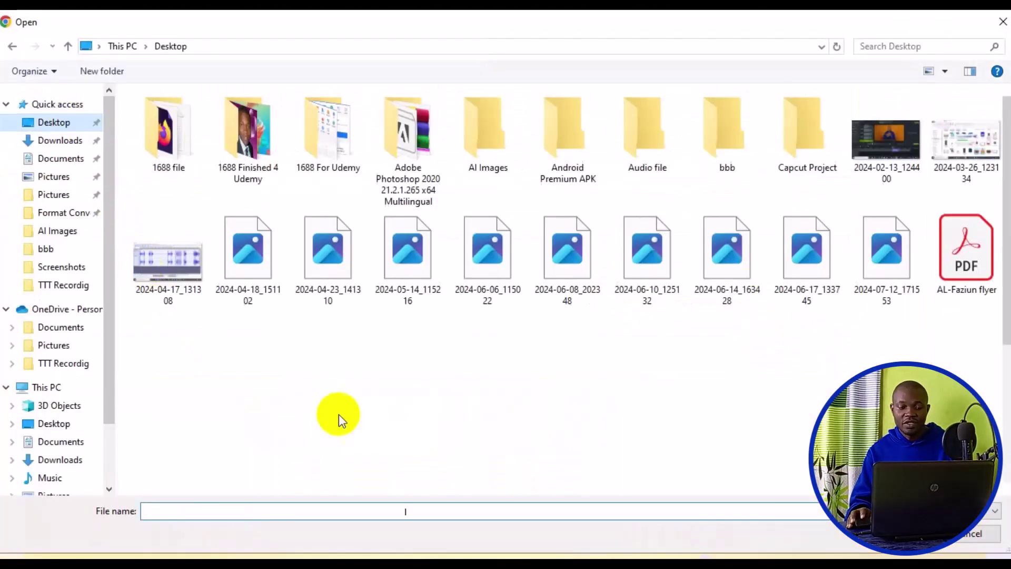
Attach the Desktop screenshot 2024-07-12_171553.png to the question.
{"action": "scroll", "coordinate": [498, 330], "scroll_direction": "down", "scroll_amount": 4}
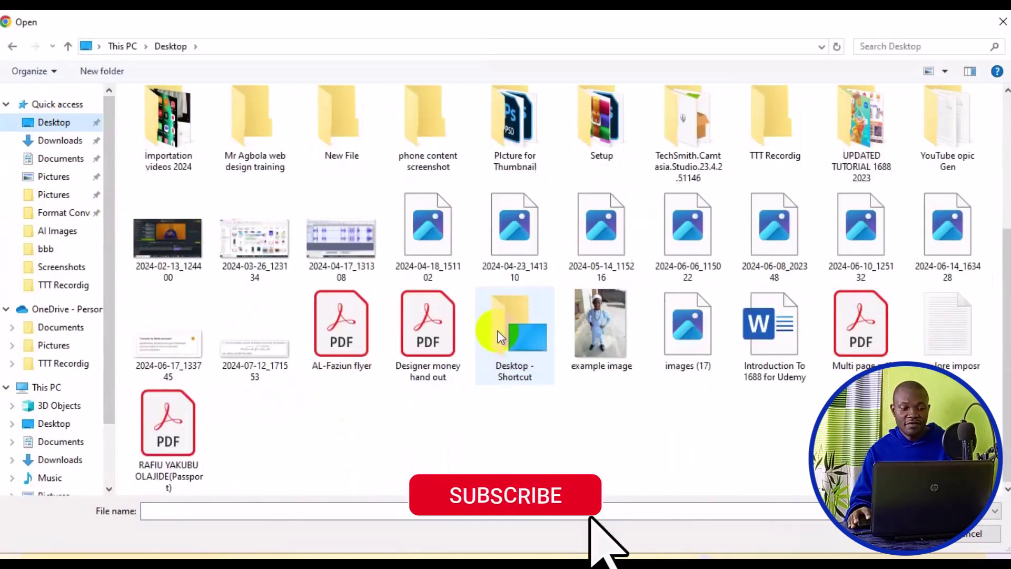
{"action": "left_click", "coordinate": [238, 368]}
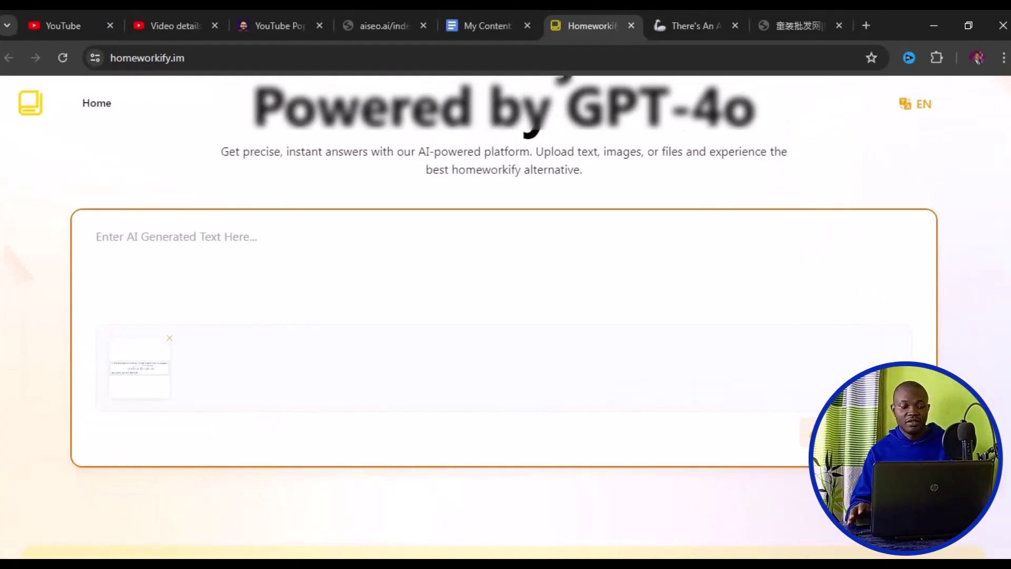
Scroll through the generated step-by-step solution in the Result panel.
{"action": "scroll", "coordinate": [800, 440], "scroll_direction": "down", "scroll_amount": 4}
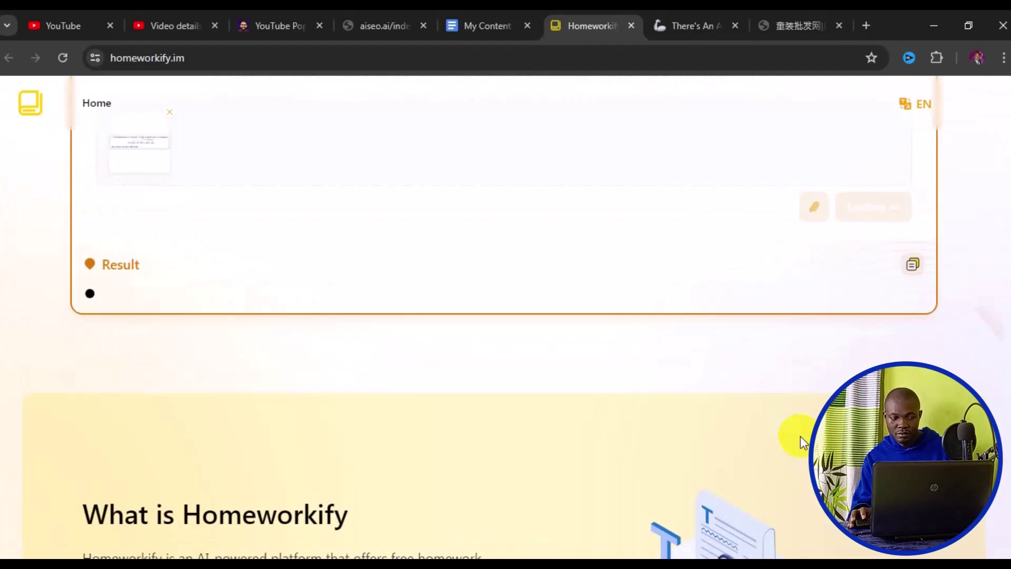
{"action": "scroll", "coordinate": [800, 441], "scroll_direction": "up", "scroll_amount": 1}
{"action": "scroll", "coordinate": [799, 437], "scroll_direction": "up", "scroll_amount": 2}
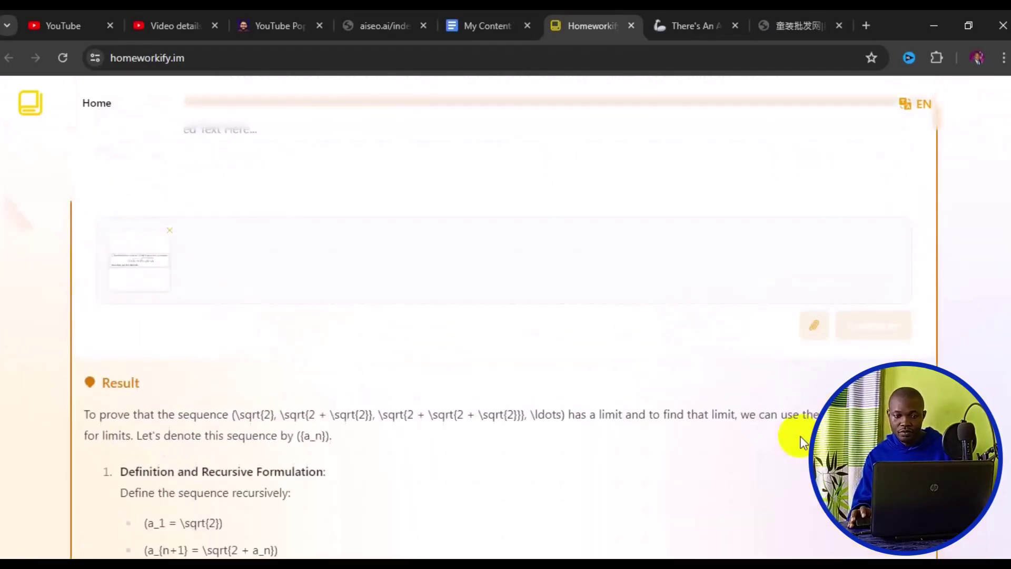
{"action": "scroll", "coordinate": [799, 437], "scroll_direction": "up", "scroll_amount": 1}
{"action": "scroll", "coordinate": [785, 437], "scroll_direction": "down", "scroll_amount": 2}
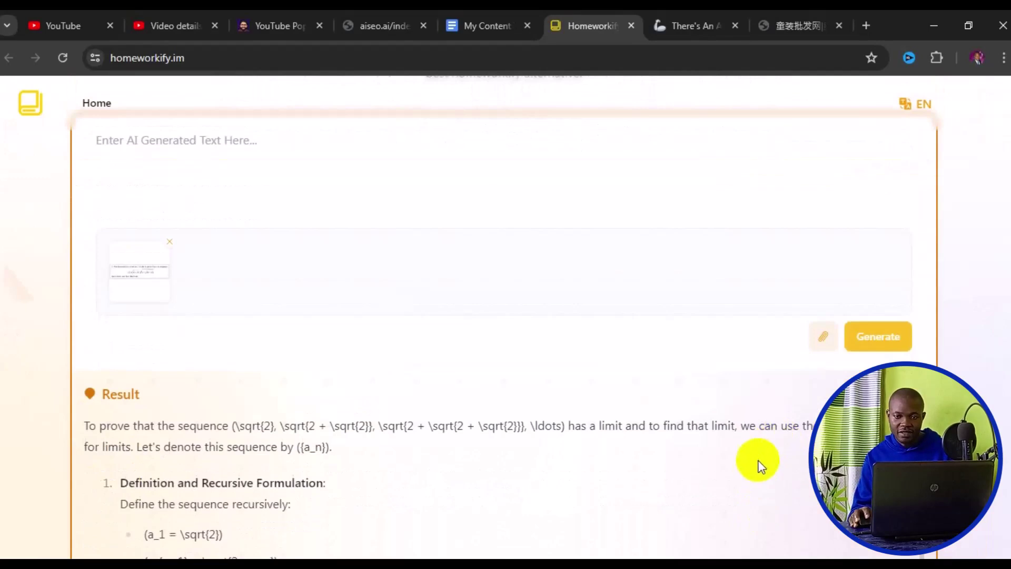
{"action": "scroll", "coordinate": [757, 463], "scroll_direction": "down", "scroll_amount": 3}
{"action": "scroll", "coordinate": [756, 465], "scroll_direction": "down", "scroll_amount": 2}
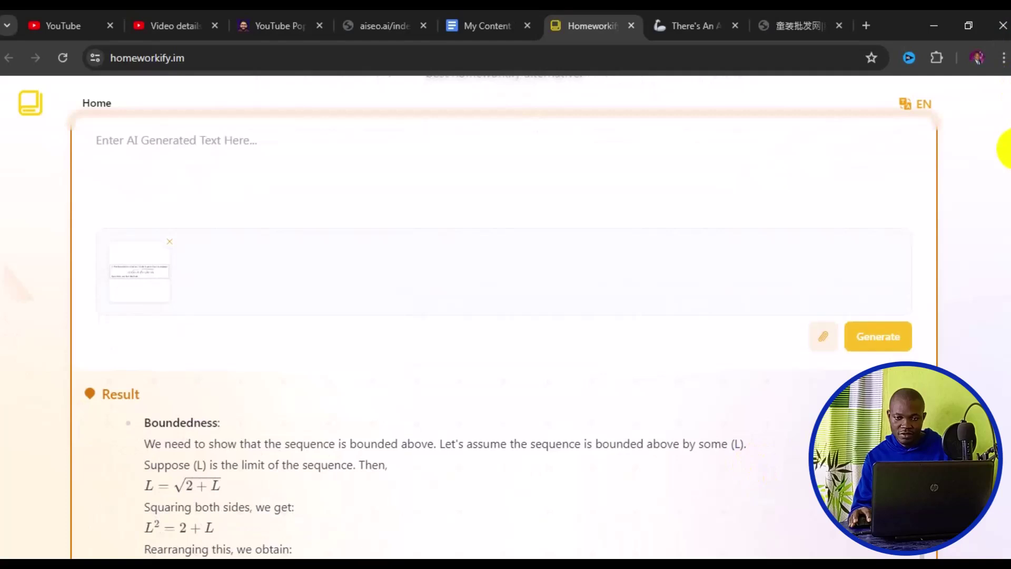
{"action": "scroll", "coordinate": [1007, 146], "scroll_direction": "down", "scroll_amount": 1}
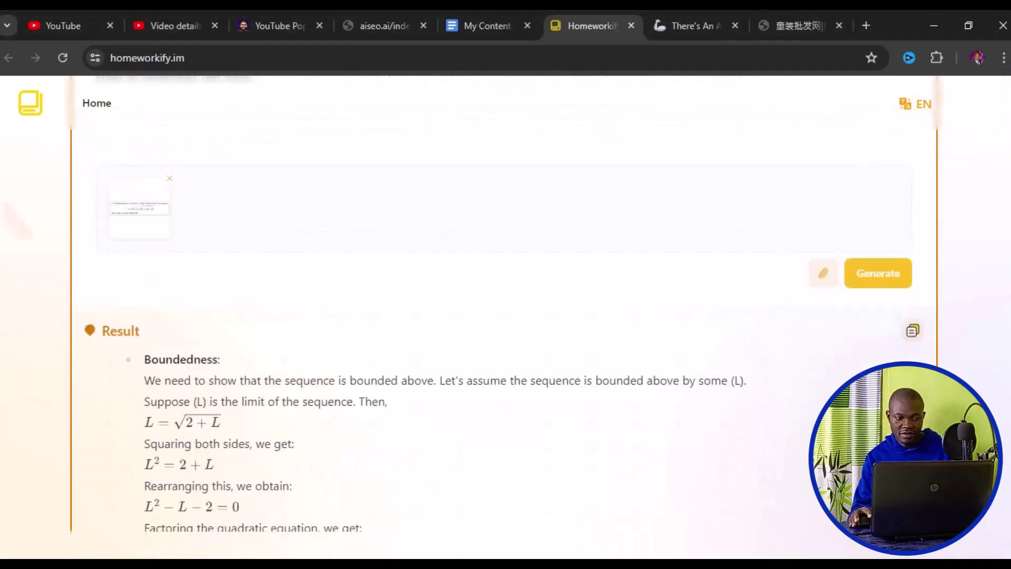
{"action": "scroll", "coordinate": [1007, 146], "scroll_direction": "down", "scroll_amount": 1}
{"action": "scroll", "coordinate": [1007, 145], "scroll_direction": "down", "scroll_amount": 1}
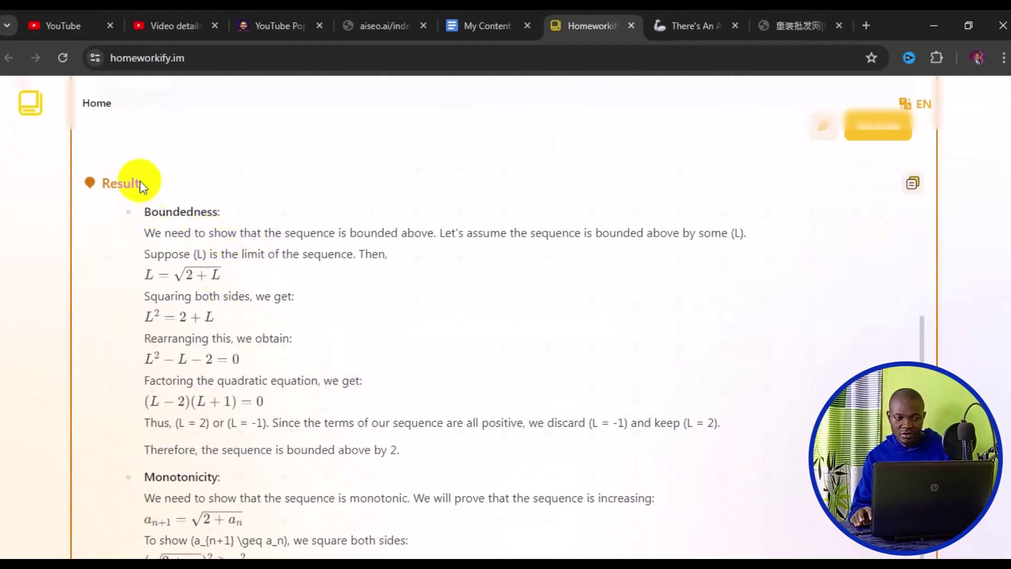
Highlight the Result heading, read further down, and open the problem screenshot in Photos.
{"action": "left_click_drag", "start_coordinate": [138, 179], "coordinate": [118, 180]}
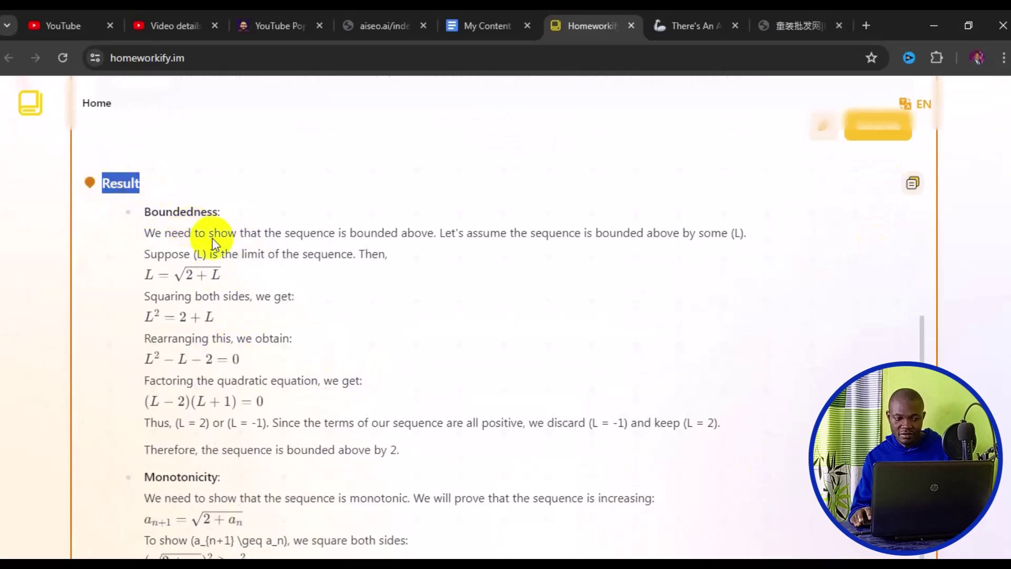
{"action": "scroll", "coordinate": [214, 241], "scroll_direction": "down", "scroll_amount": 2}
{"action": "scroll", "coordinate": [214, 259], "scroll_direction": "down", "scroll_amount": 2}
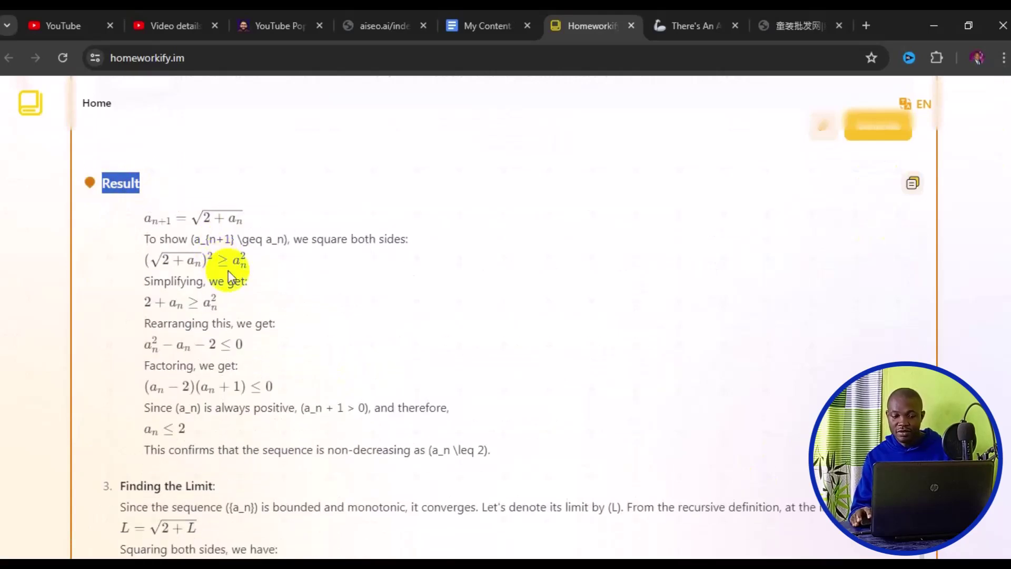
{"action": "scroll", "coordinate": [240, 287], "scroll_direction": "down", "scroll_amount": 2}
{"action": "scroll", "coordinate": [237, 300], "scroll_direction": "down", "scroll_amount": 1}
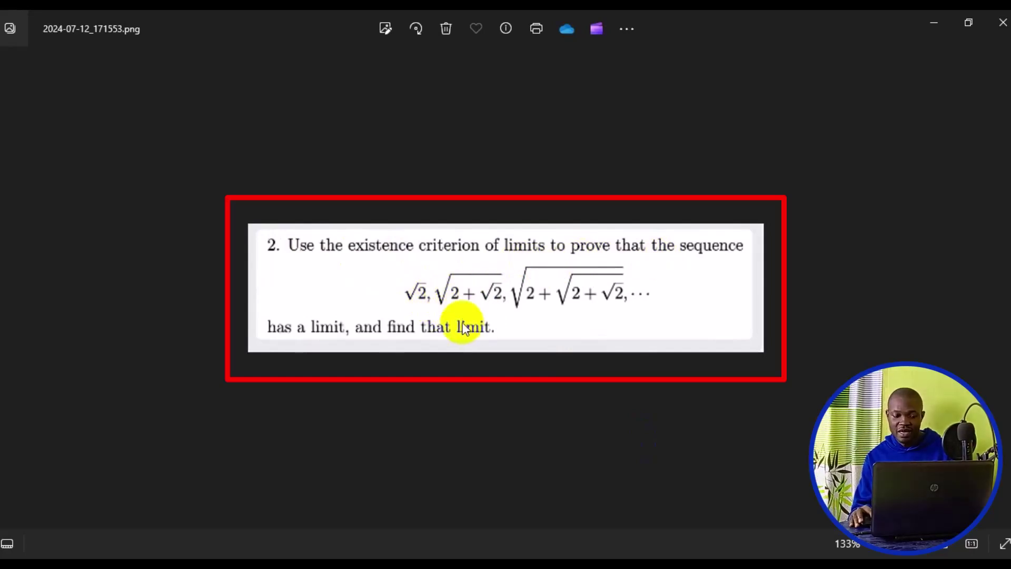
{"action": "left_click", "coordinate": [732, 439]}
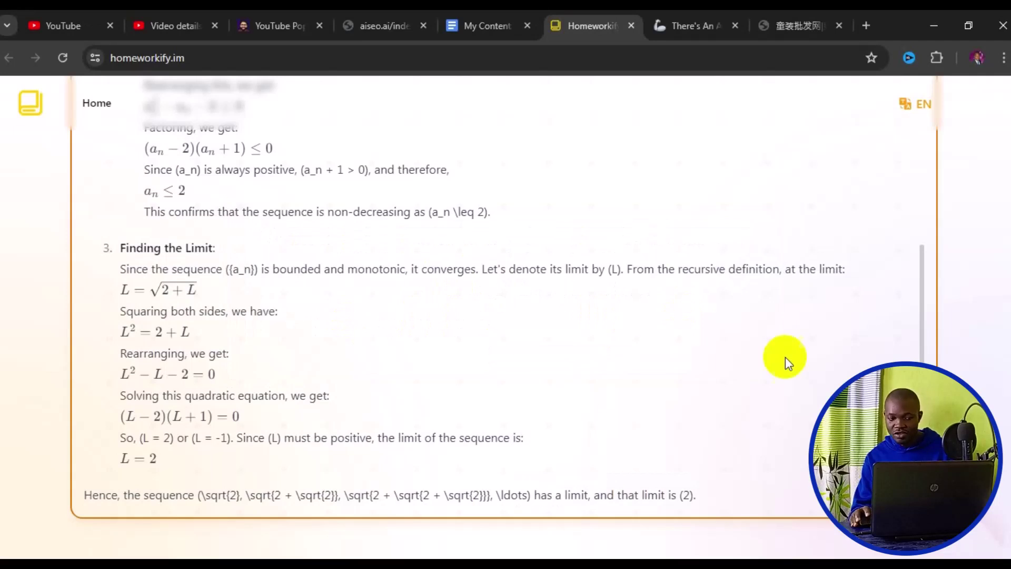
Scroll back up through the solution, past the boundedness argument, to the sequence definition.
{"action": "scroll", "coordinate": [611, 415], "scroll_direction": "up", "scroll_amount": 3}
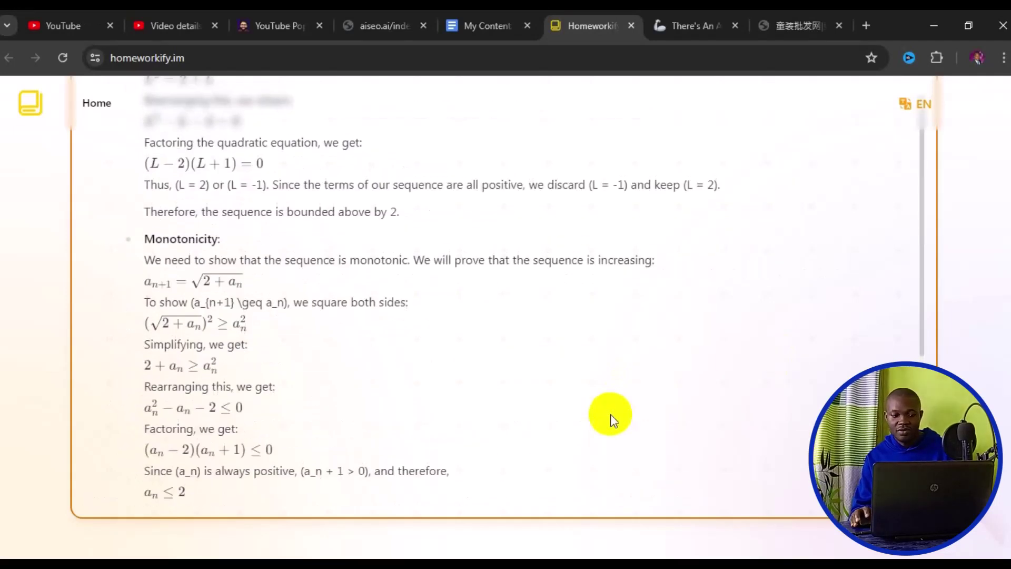
{"action": "scroll", "coordinate": [611, 416], "scroll_direction": "up", "scroll_amount": 2}
{"action": "scroll", "coordinate": [614, 417], "scroll_direction": "up", "scroll_amount": 3}
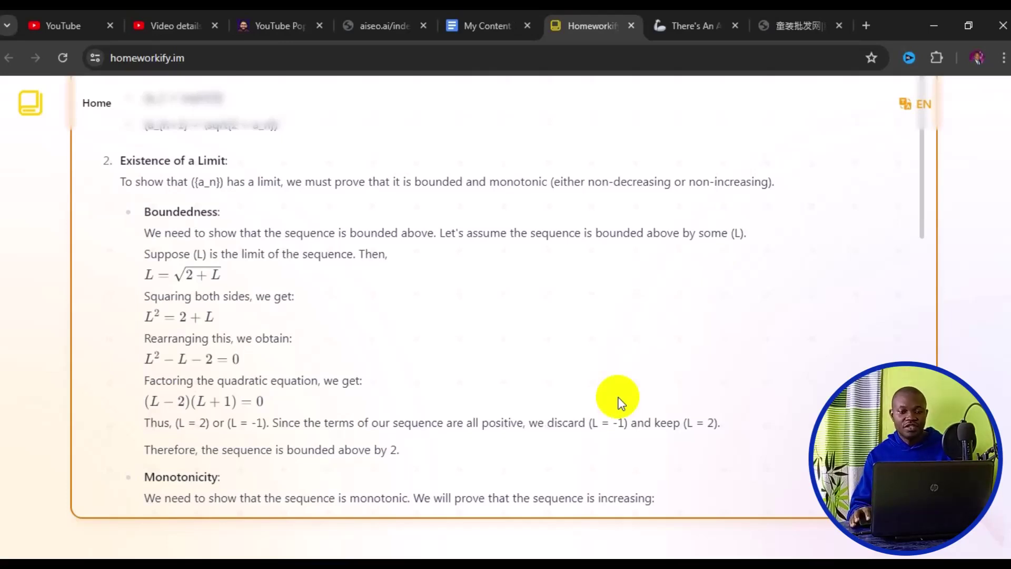
{"action": "scroll", "coordinate": [617, 401], "scroll_direction": "up", "scroll_amount": 5}
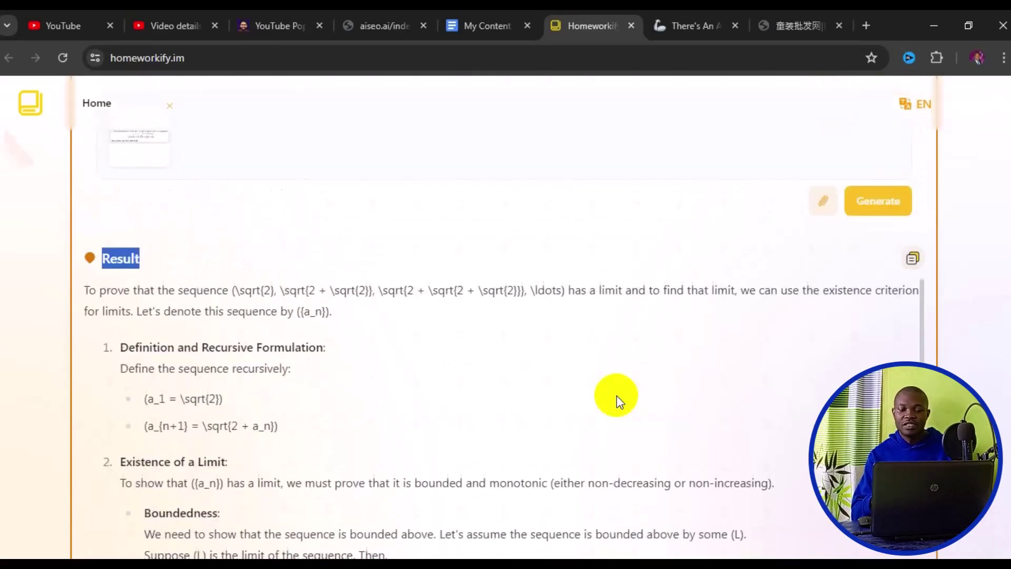
{"action": "scroll", "coordinate": [617, 402], "scroll_direction": "up", "scroll_amount": 4}
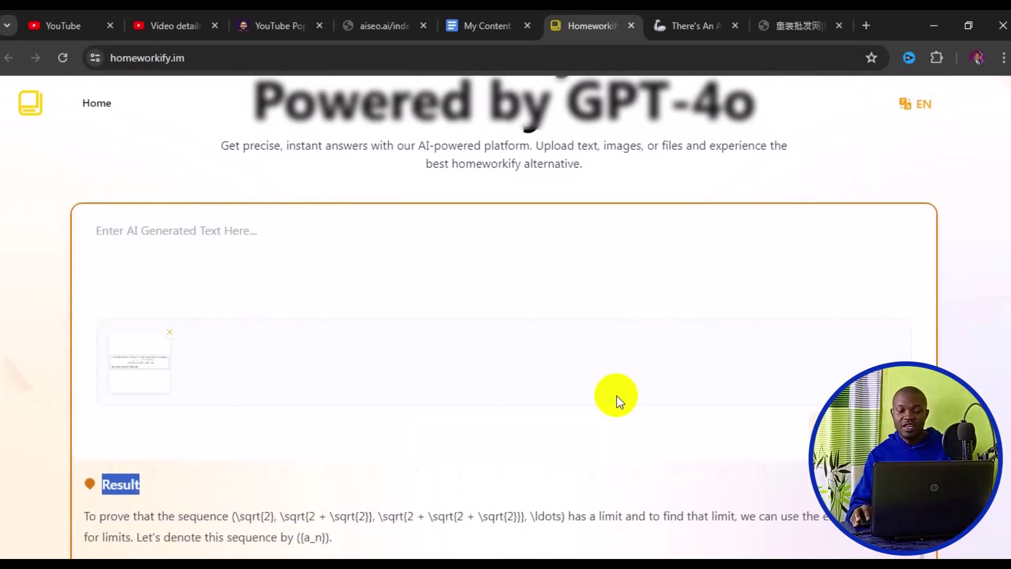
{"action": "scroll", "coordinate": [617, 401], "scroll_direction": "down", "scroll_amount": 3}
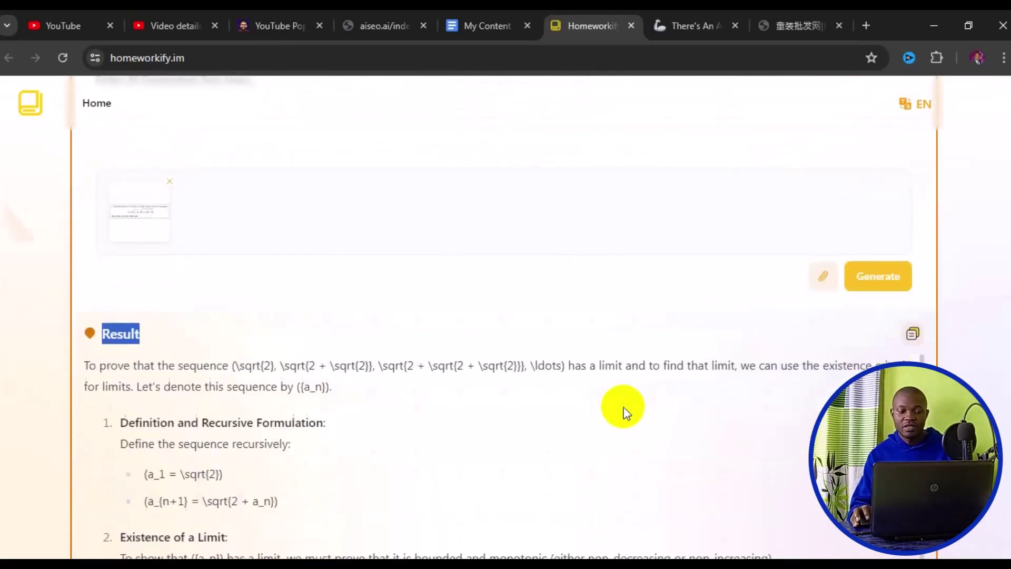